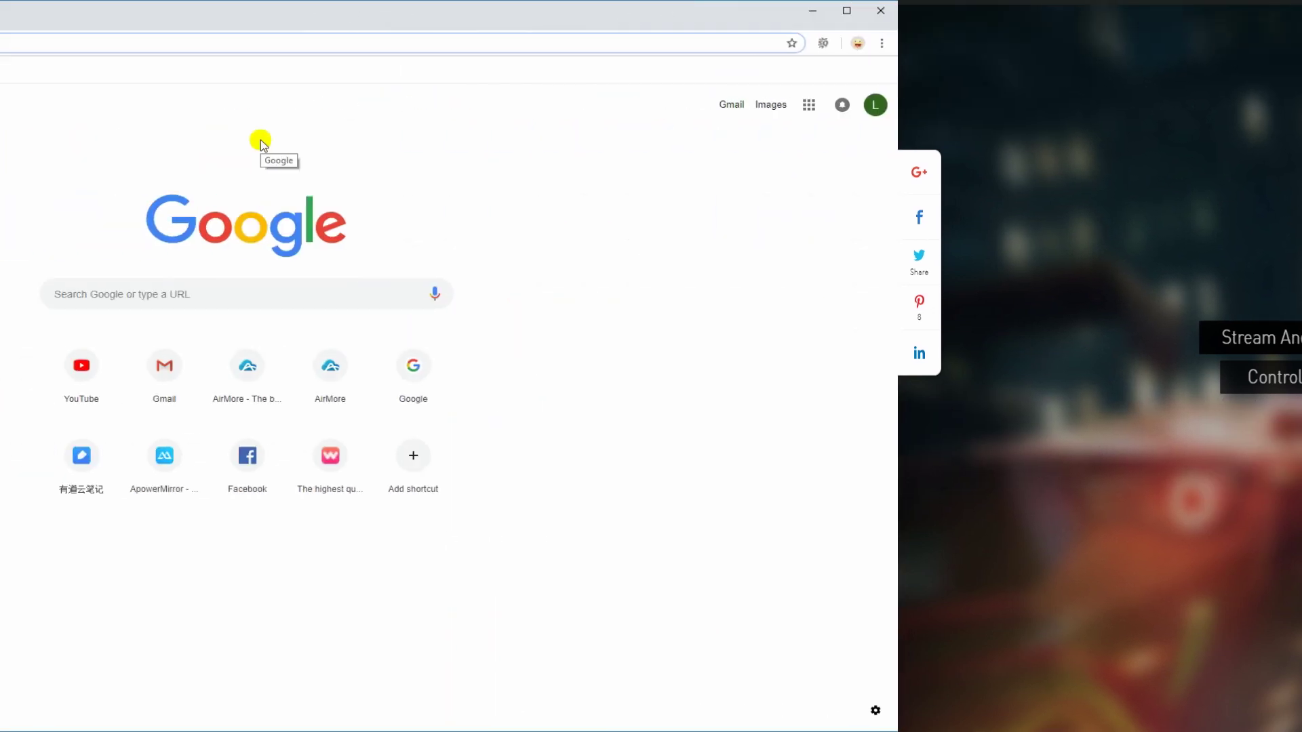
text(www.)
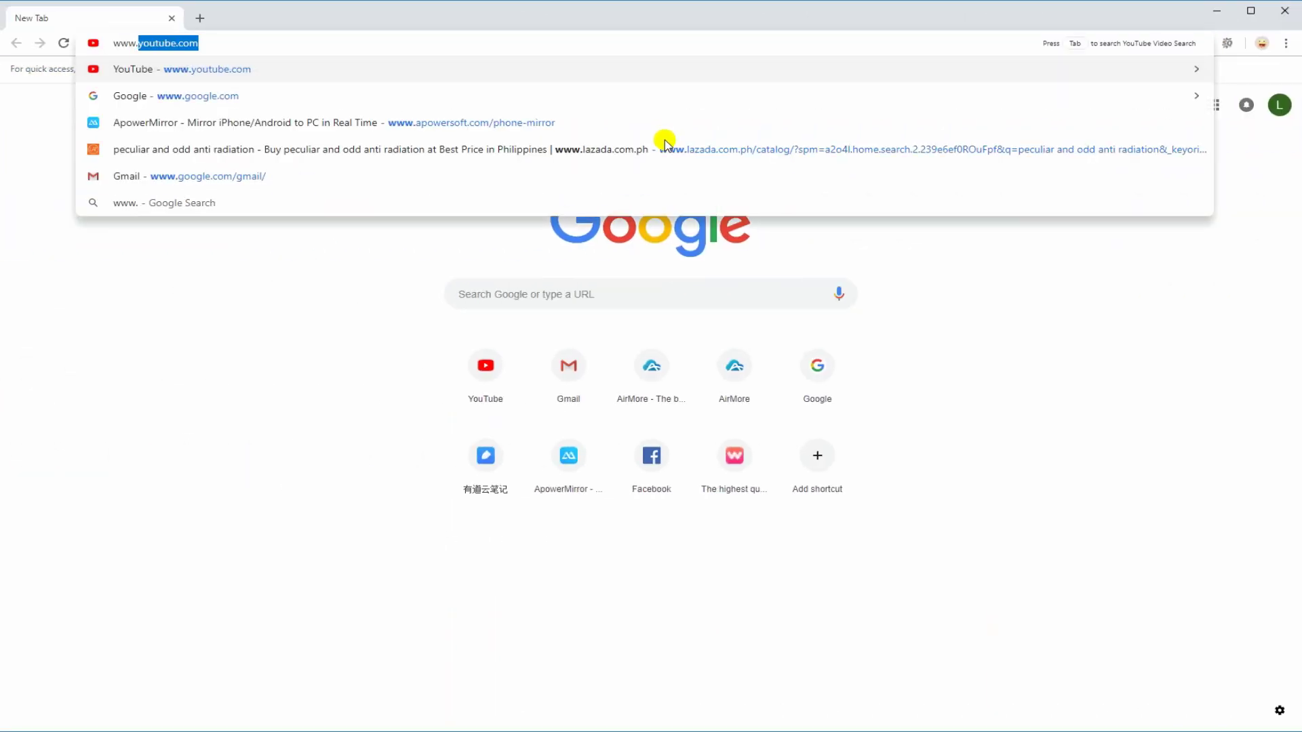
text(apowersoft.com/phone-mi)
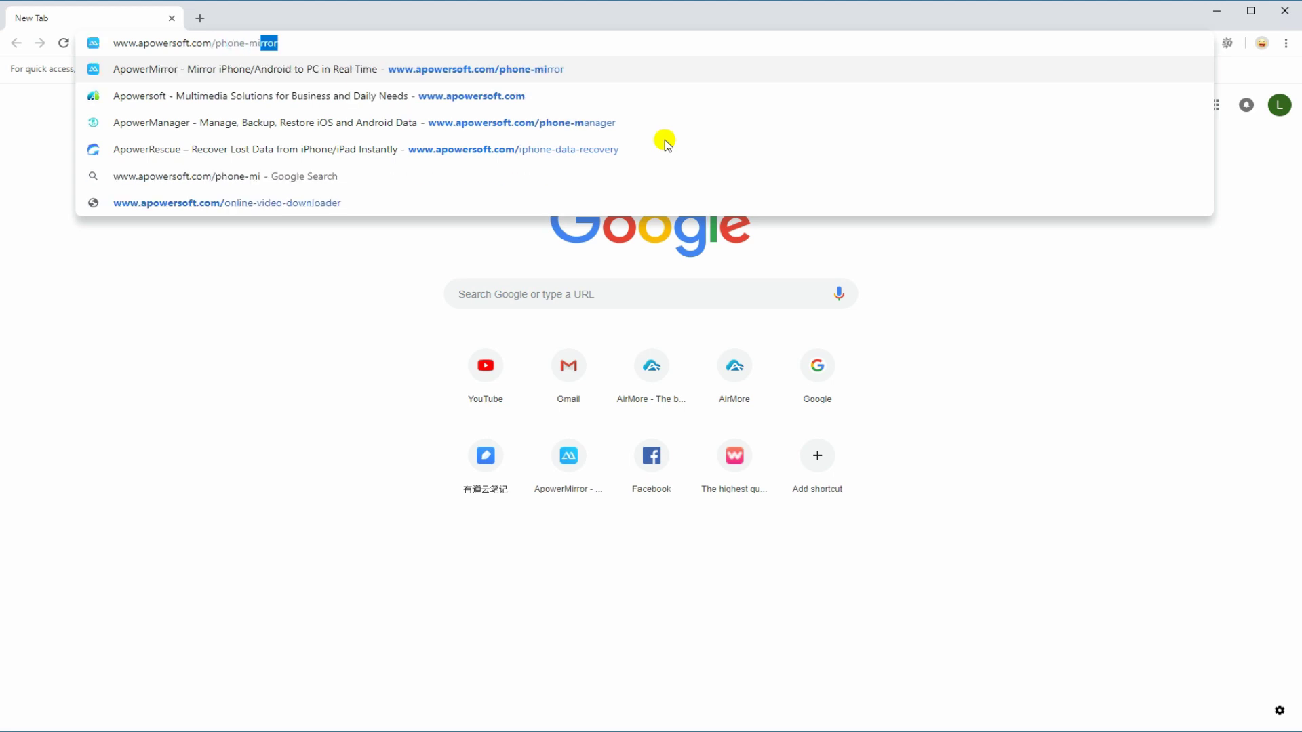
key(Return)
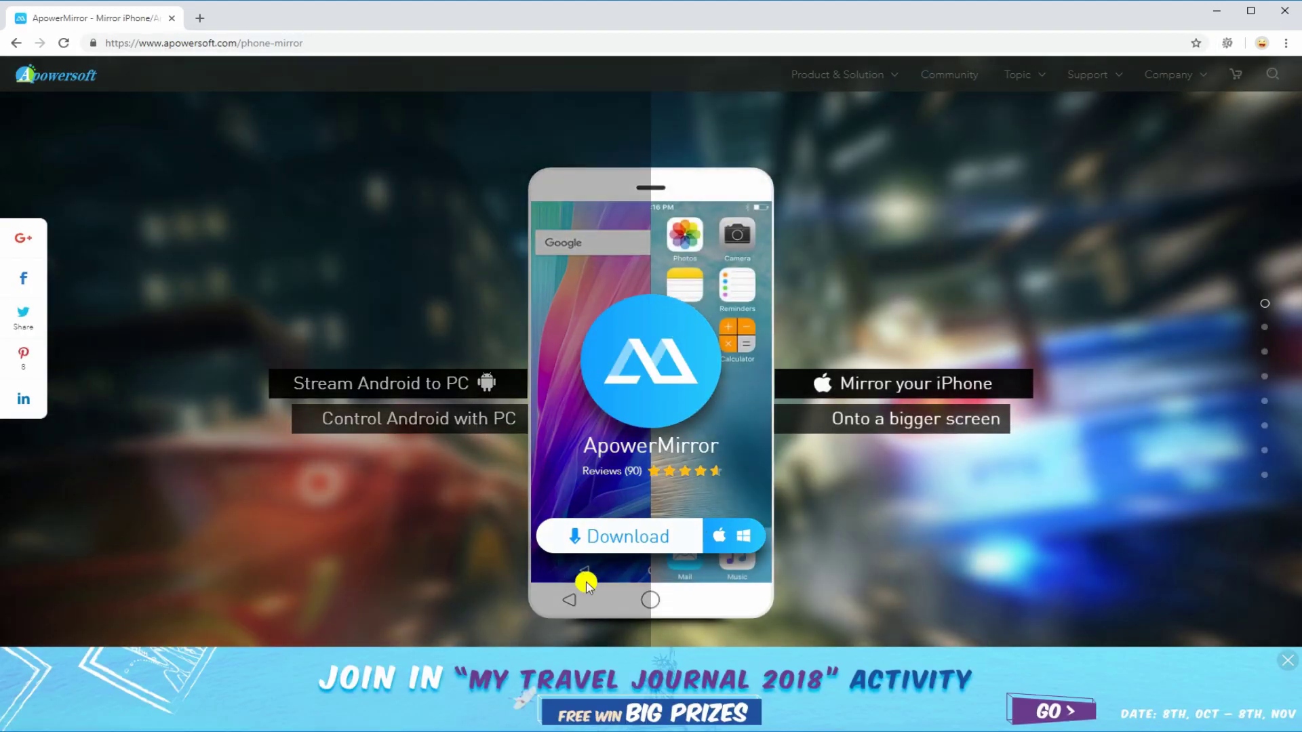
click(634, 537)
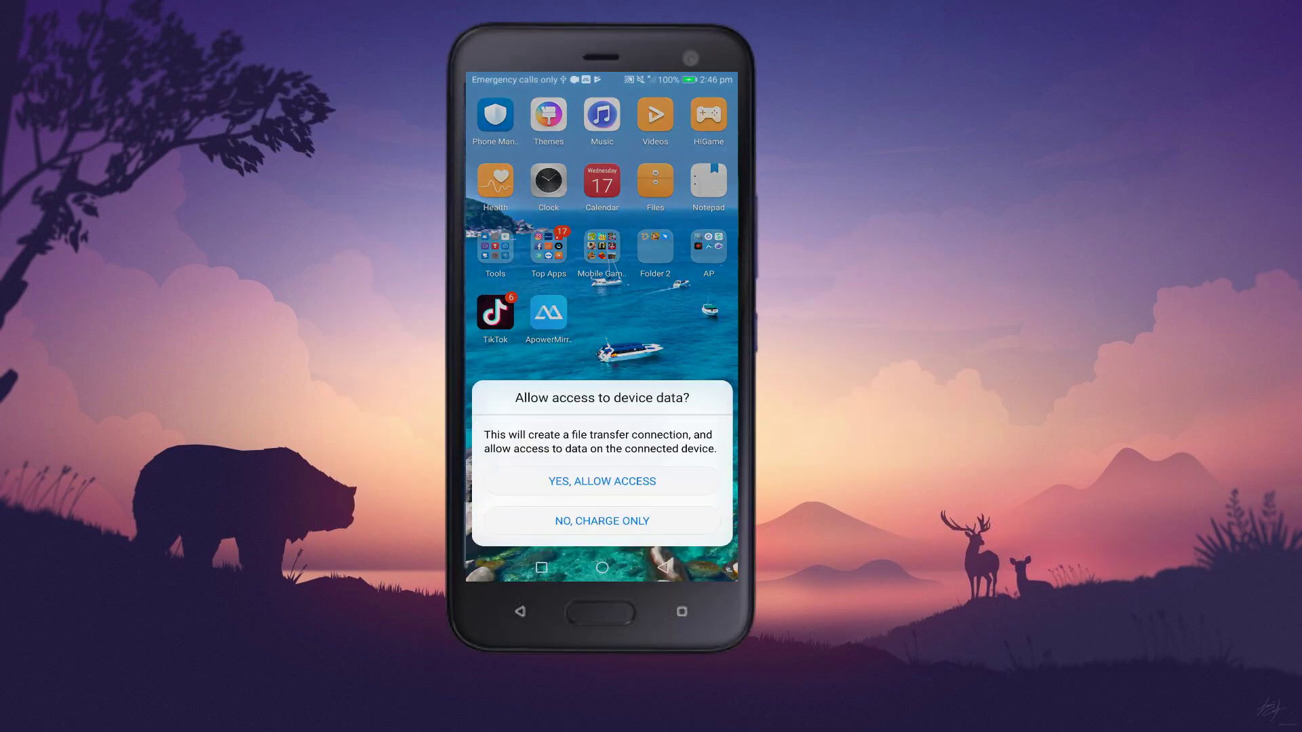
Allow the computer to access the phone's data so ApowerMirror can connect.
click(602, 481)
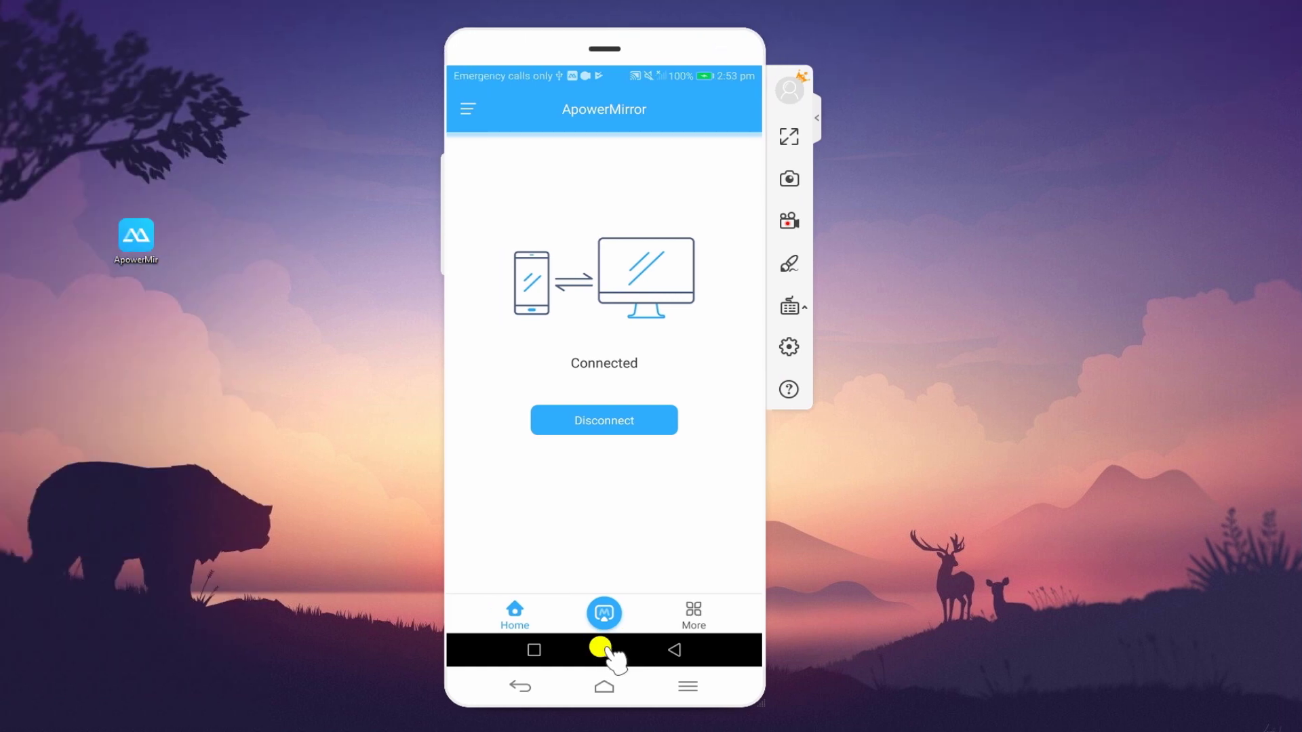
Launch Happy Glass from the second page of the phone's Mobile Games folder.
click(610, 650)
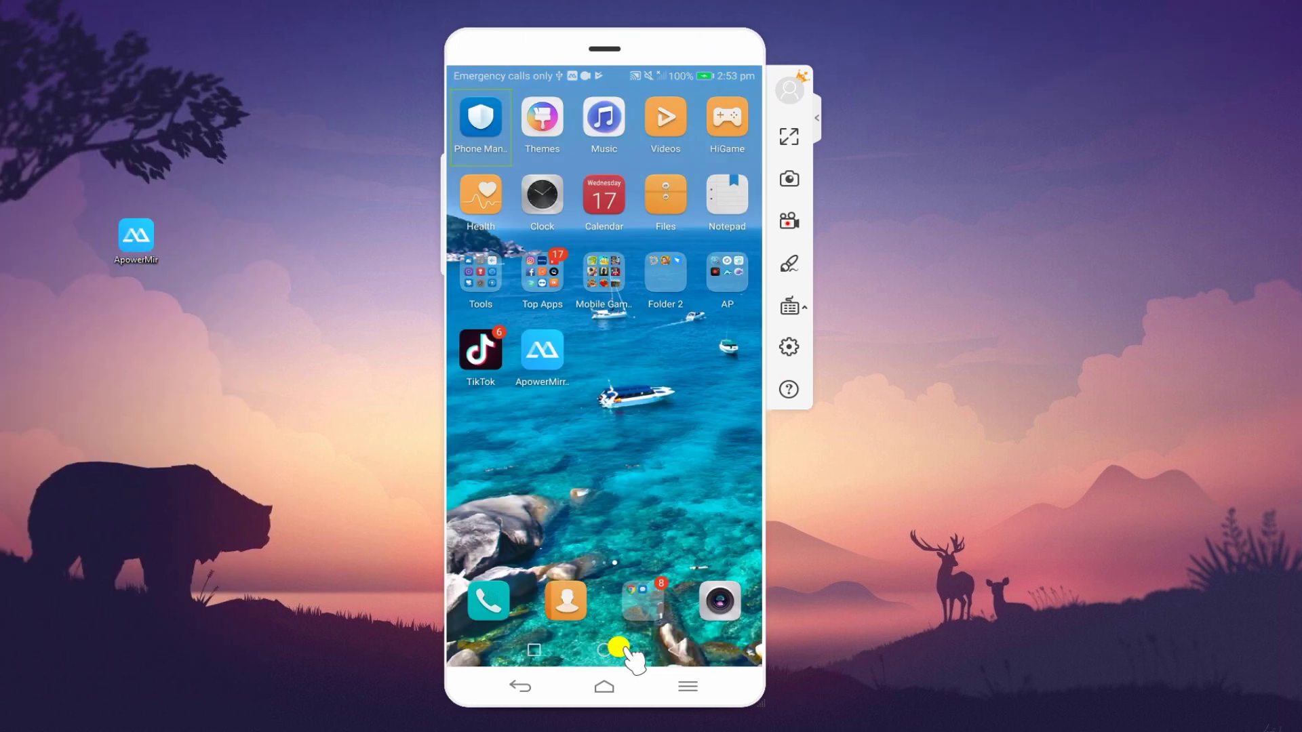
click(602, 279)
drag(692, 350, 474, 349)
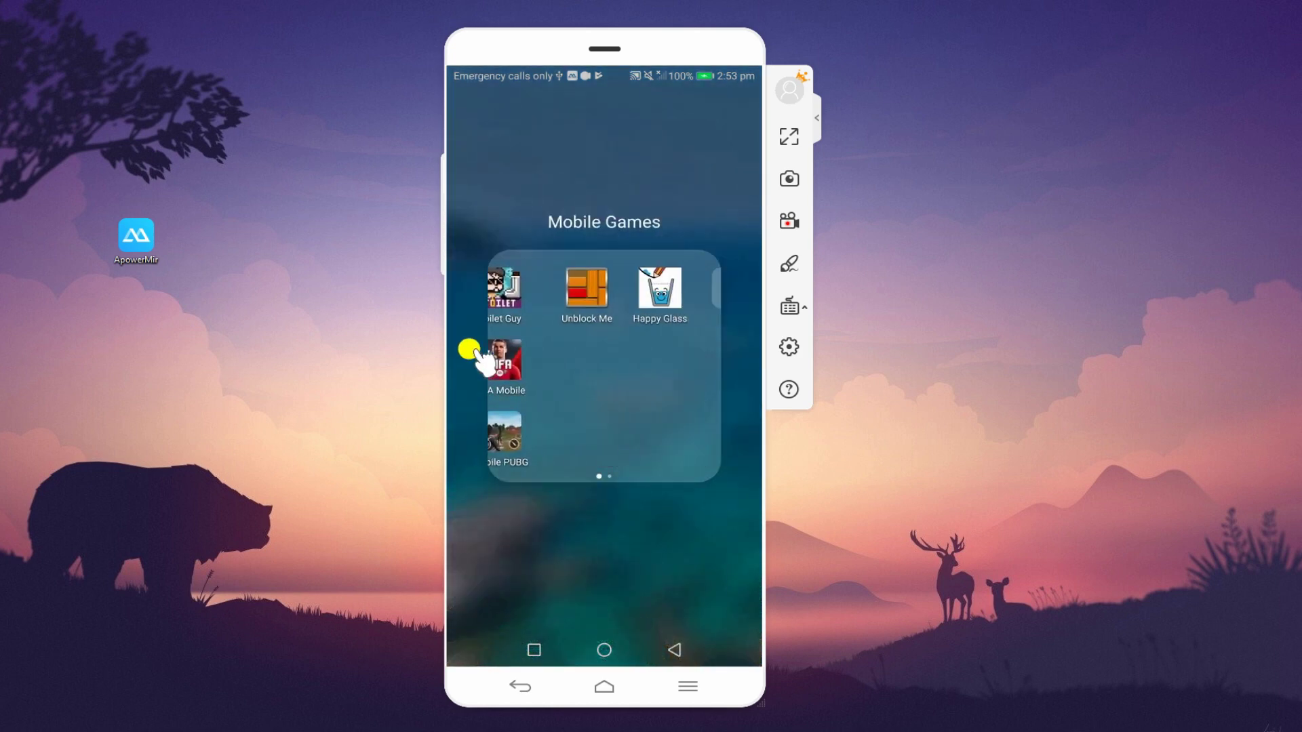
click(614, 291)
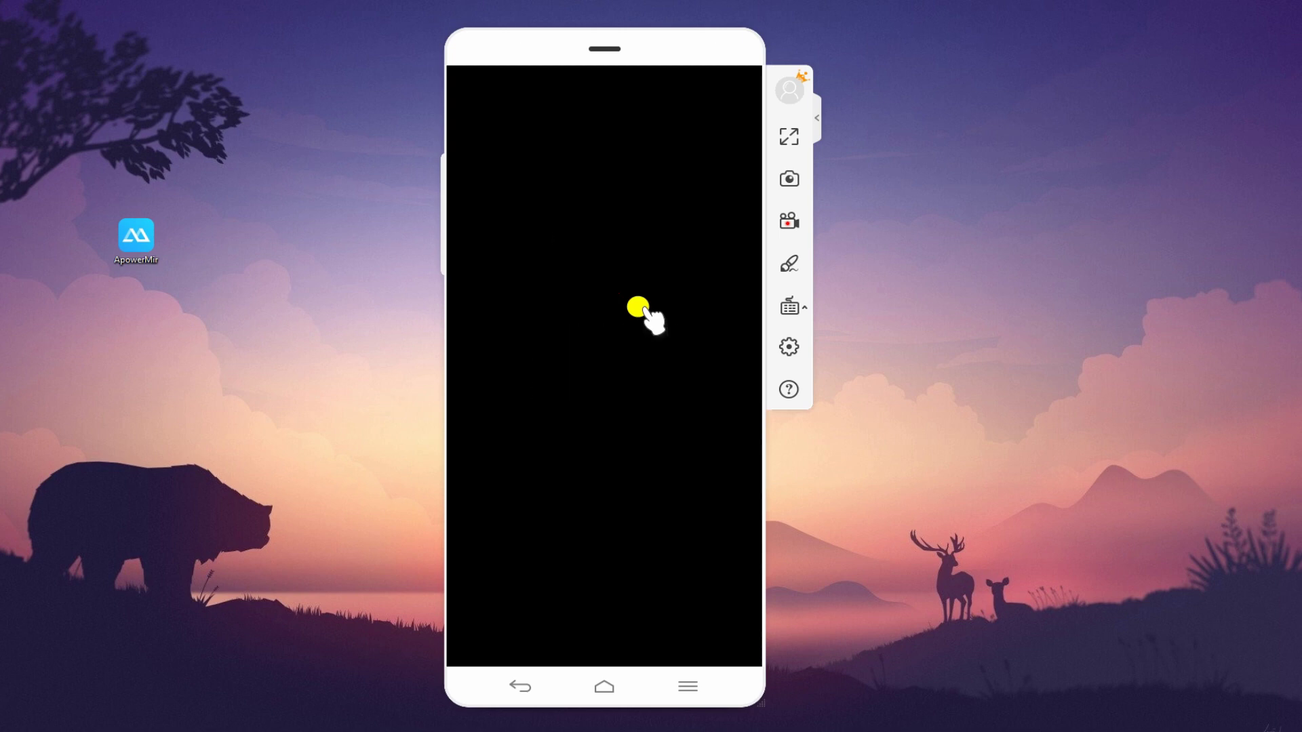
Start Level 4 and draw a line from the left platform so water fills the glass.
click(647, 392)
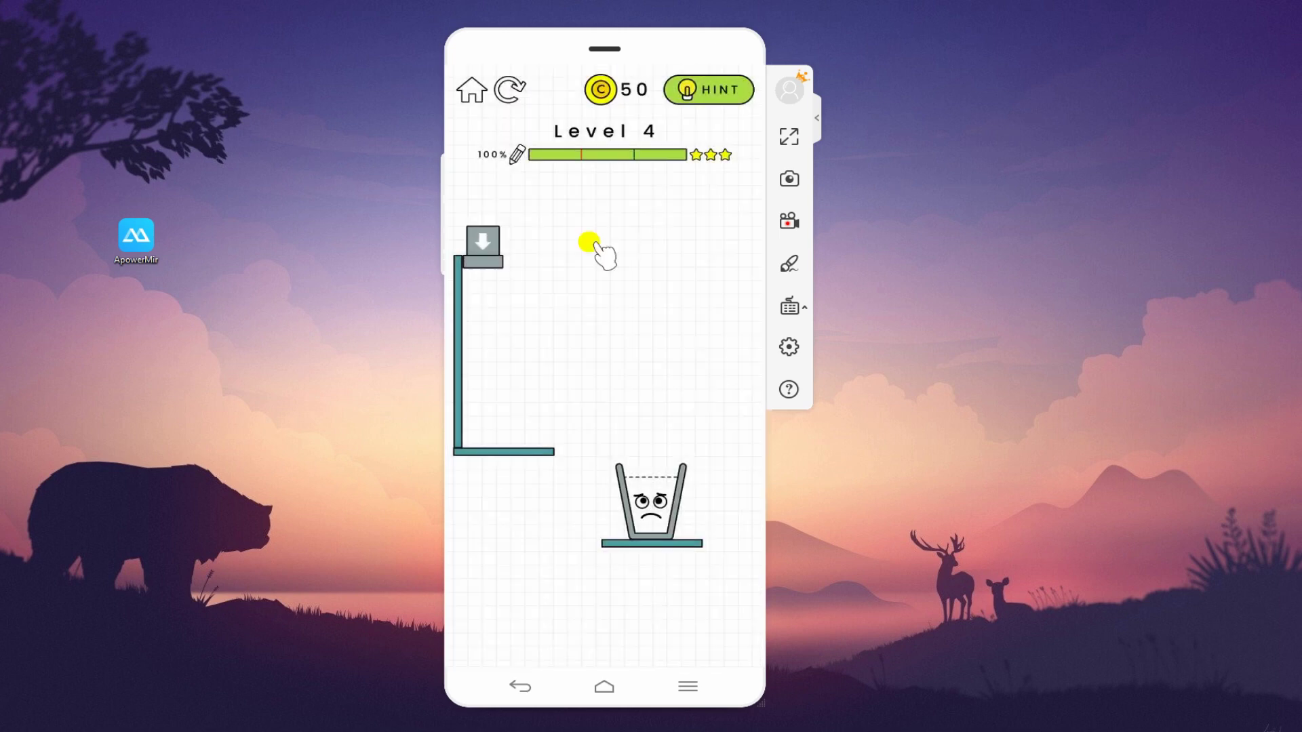
mouse_move(536, 449)
mouse_down()
mouse_move(619, 457)
mouse_move(634, 500)
mouse_up()
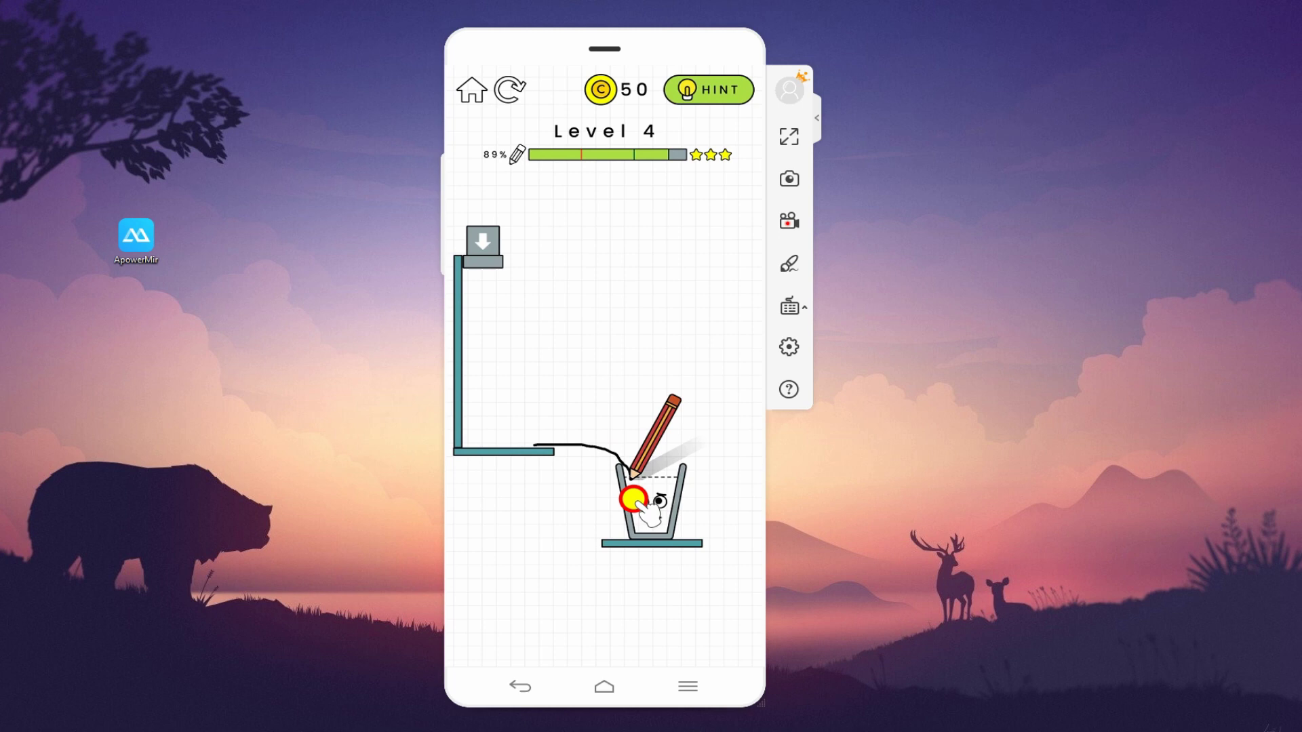
drag(647, 390, 678, 372)
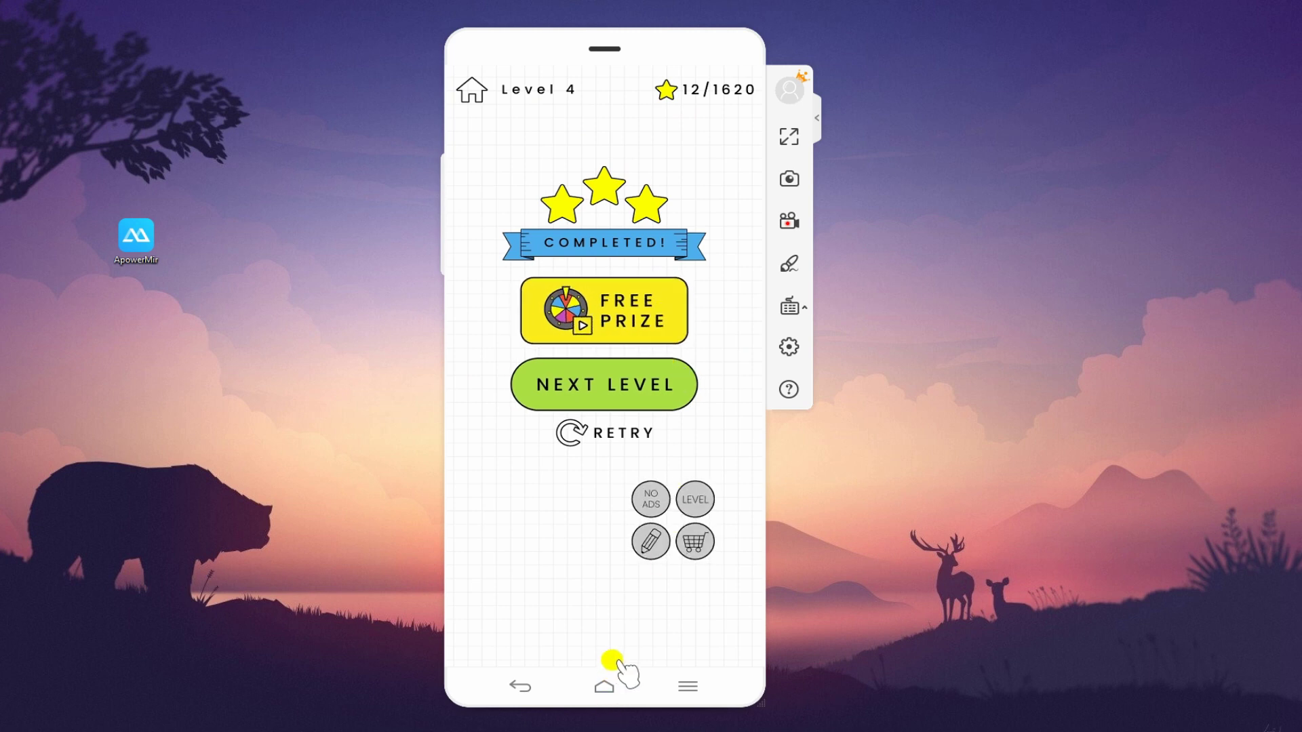
Leave the game for the phone's home screen and reopen the ApowerMirror app.
click(609, 641)
drag(632, 673, 631, 649)
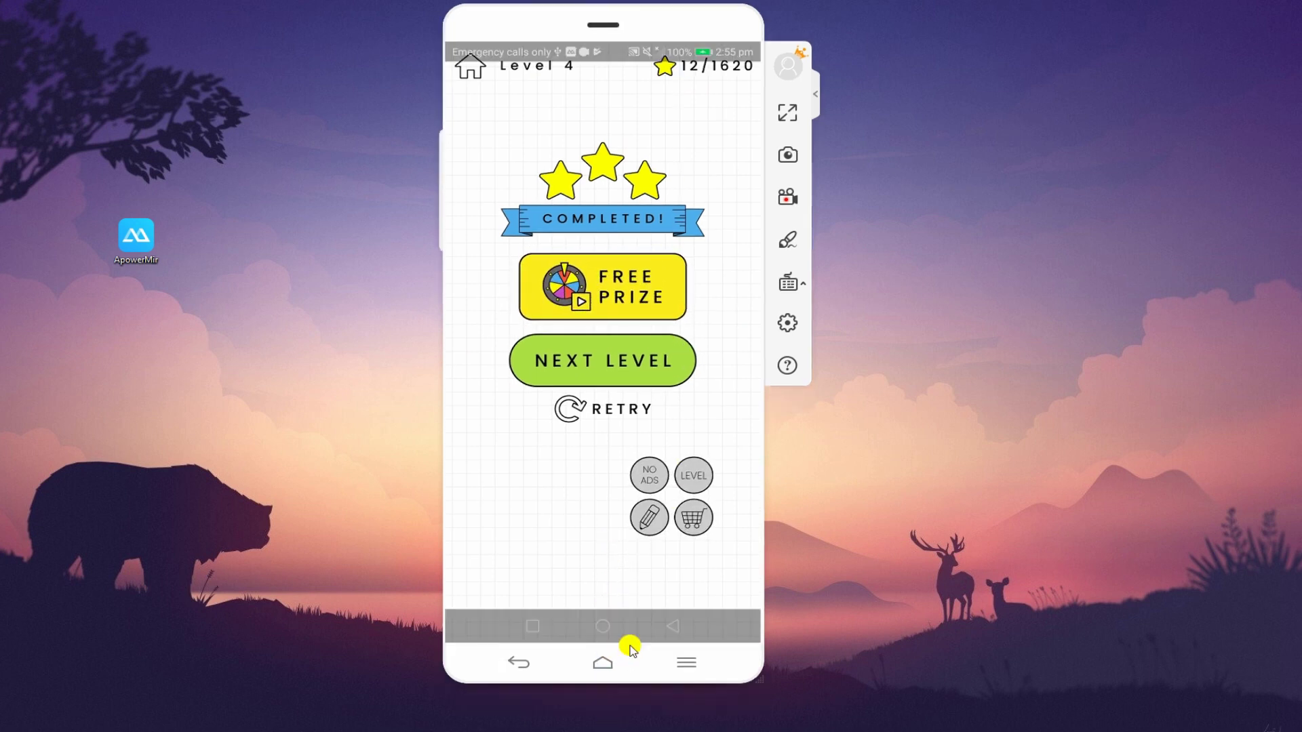
click(616, 624)
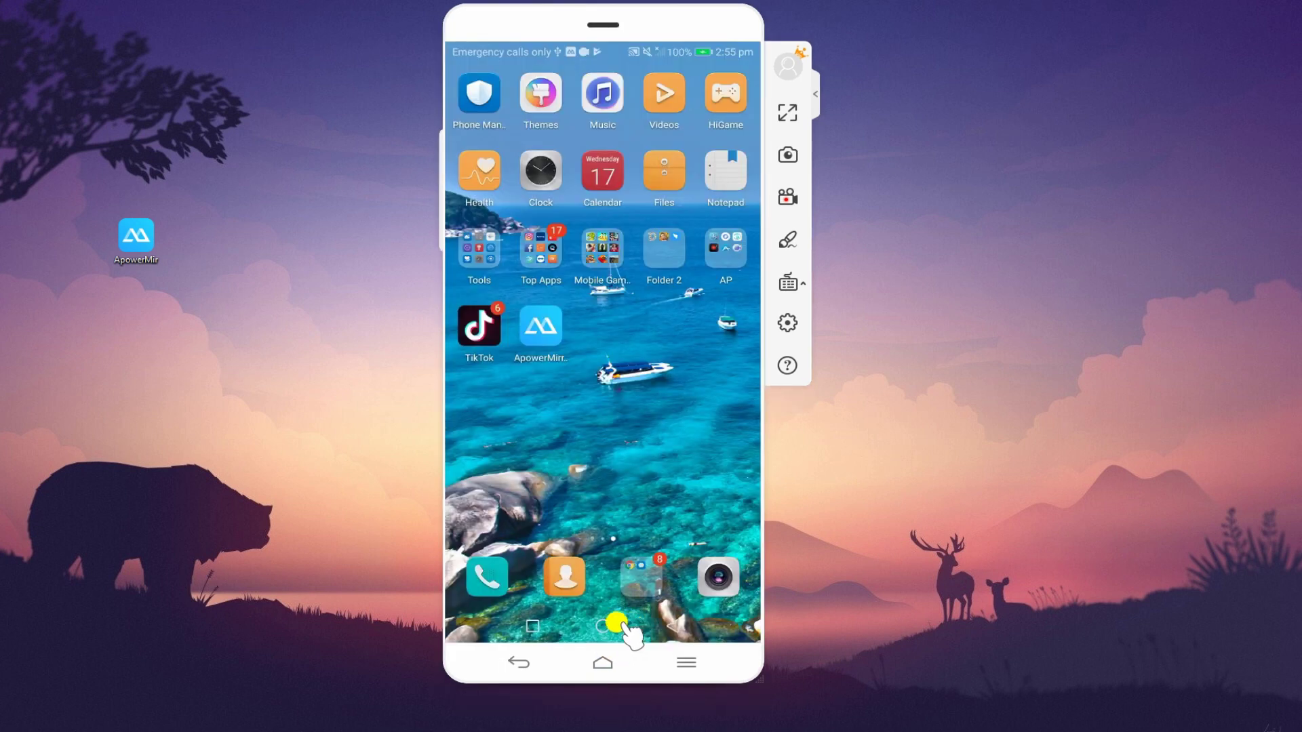
click(541, 339)
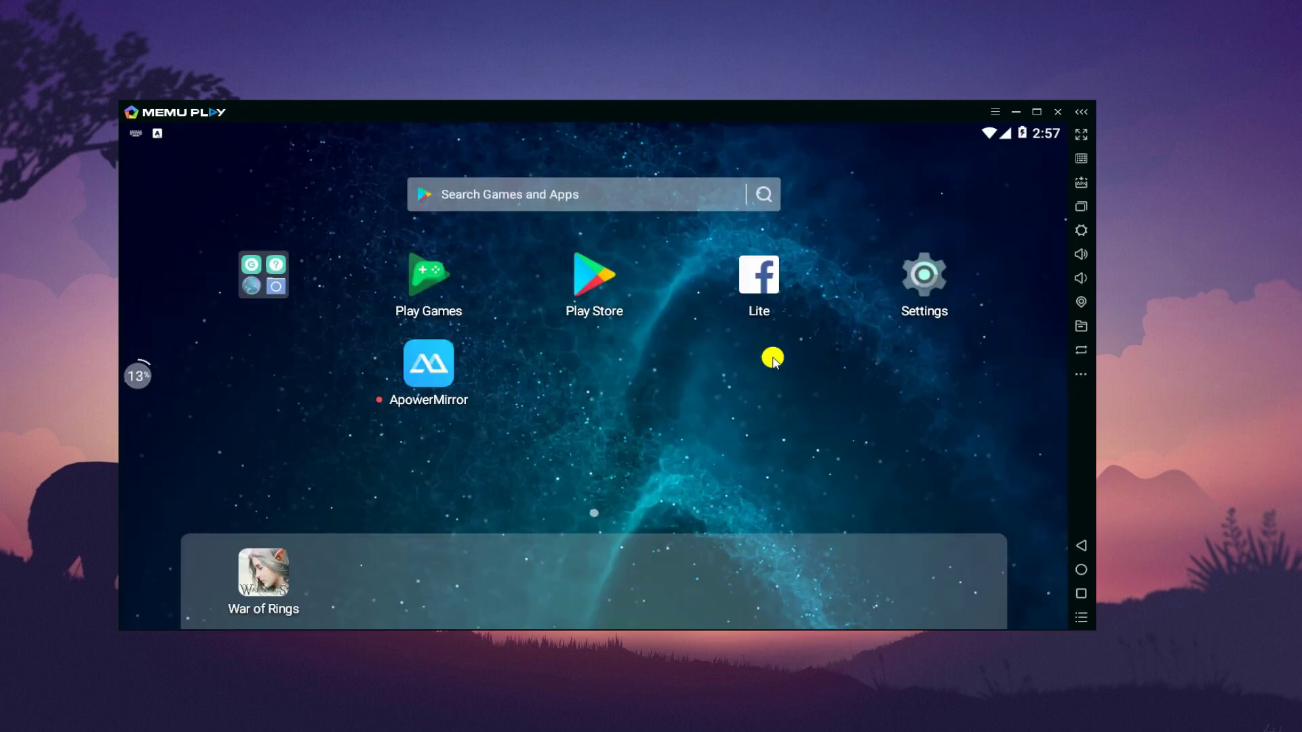
Open Google Play in MEmu Play and submit the Google account e-mail.
click(590, 281)
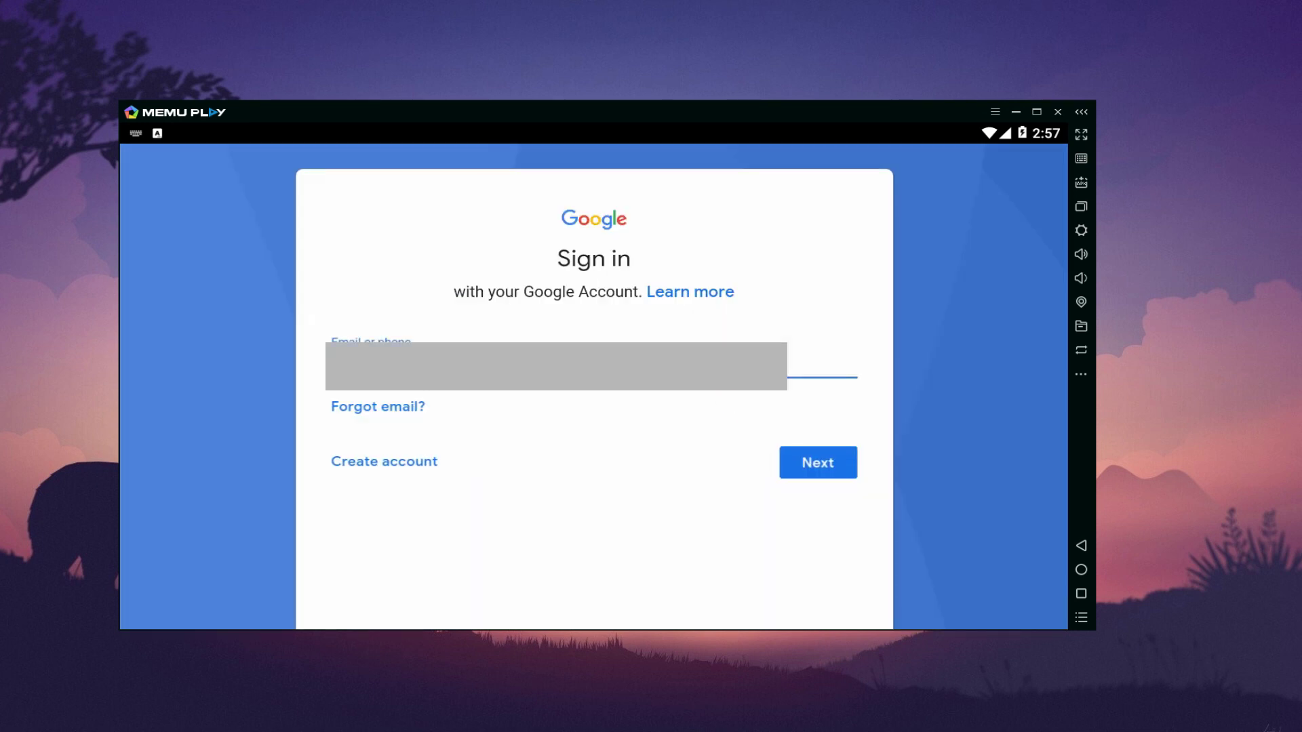
key(Return)
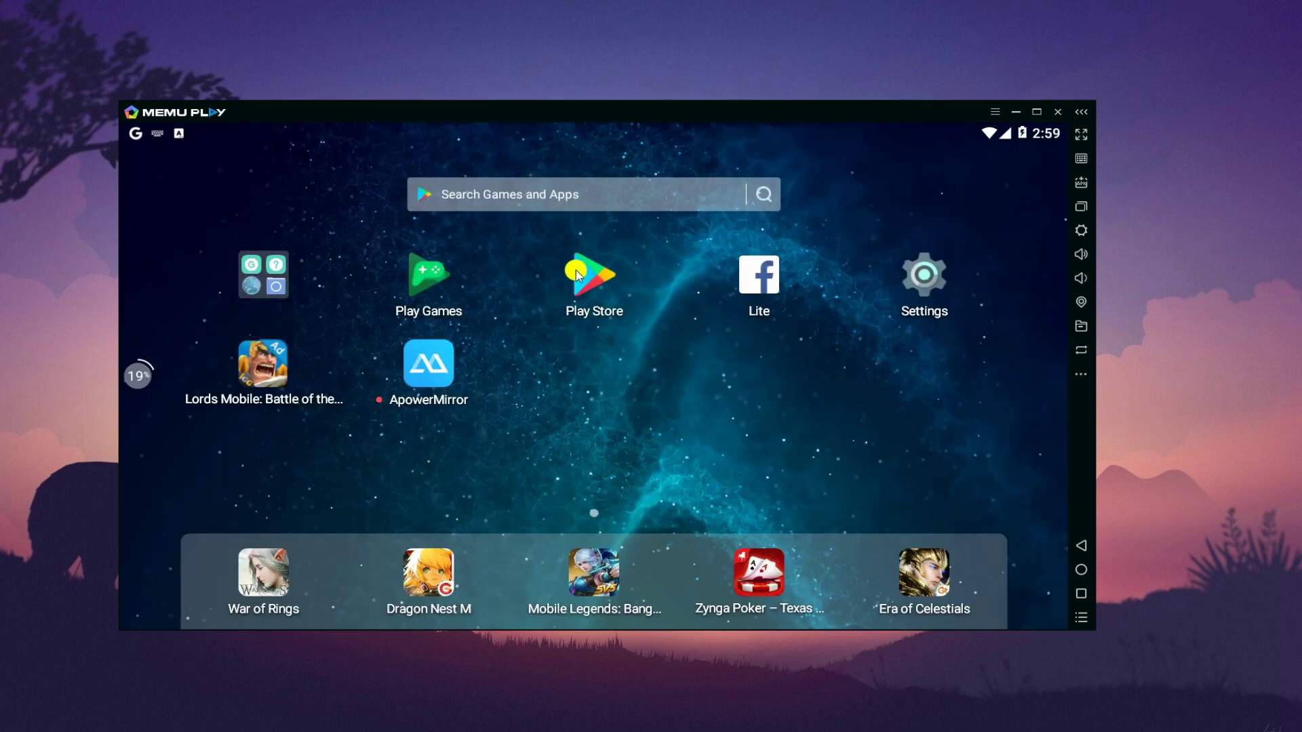
Finish the Google account setup and search Google Play for 'happy glass'.
click(595, 278)
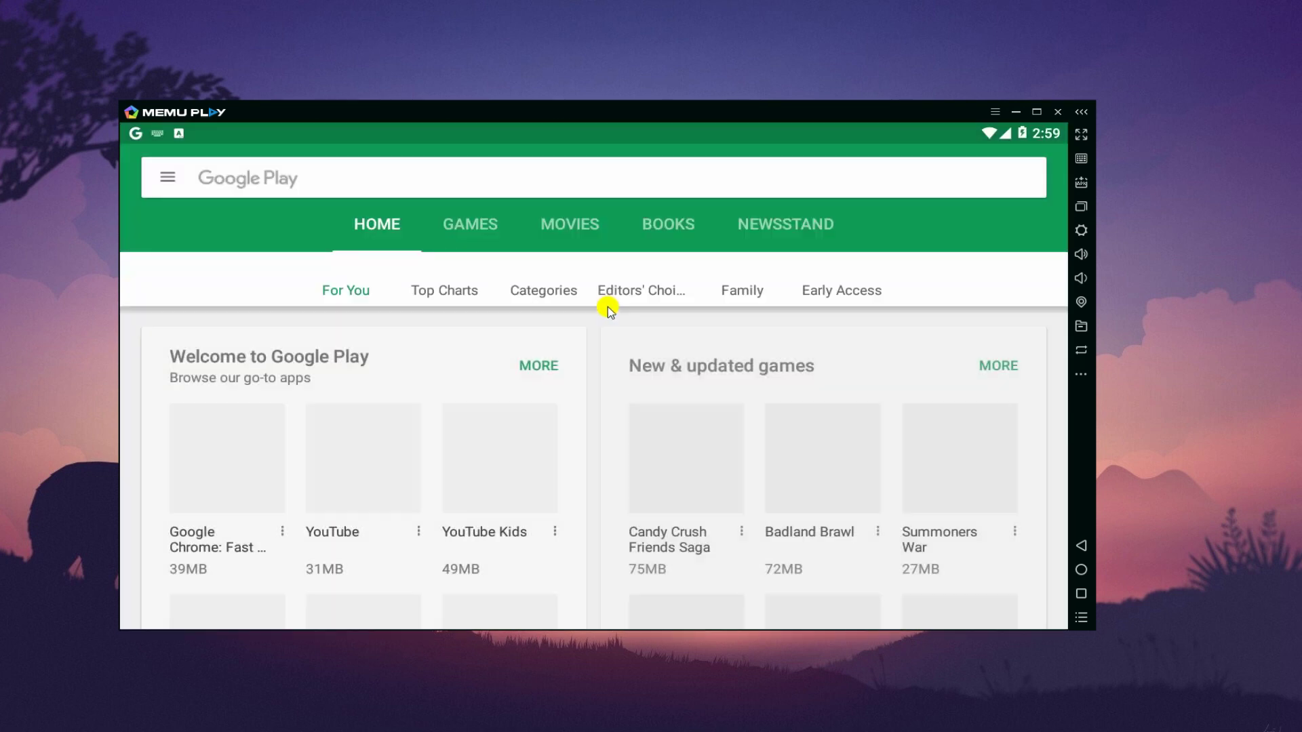
click(595, 187)
text(happy)
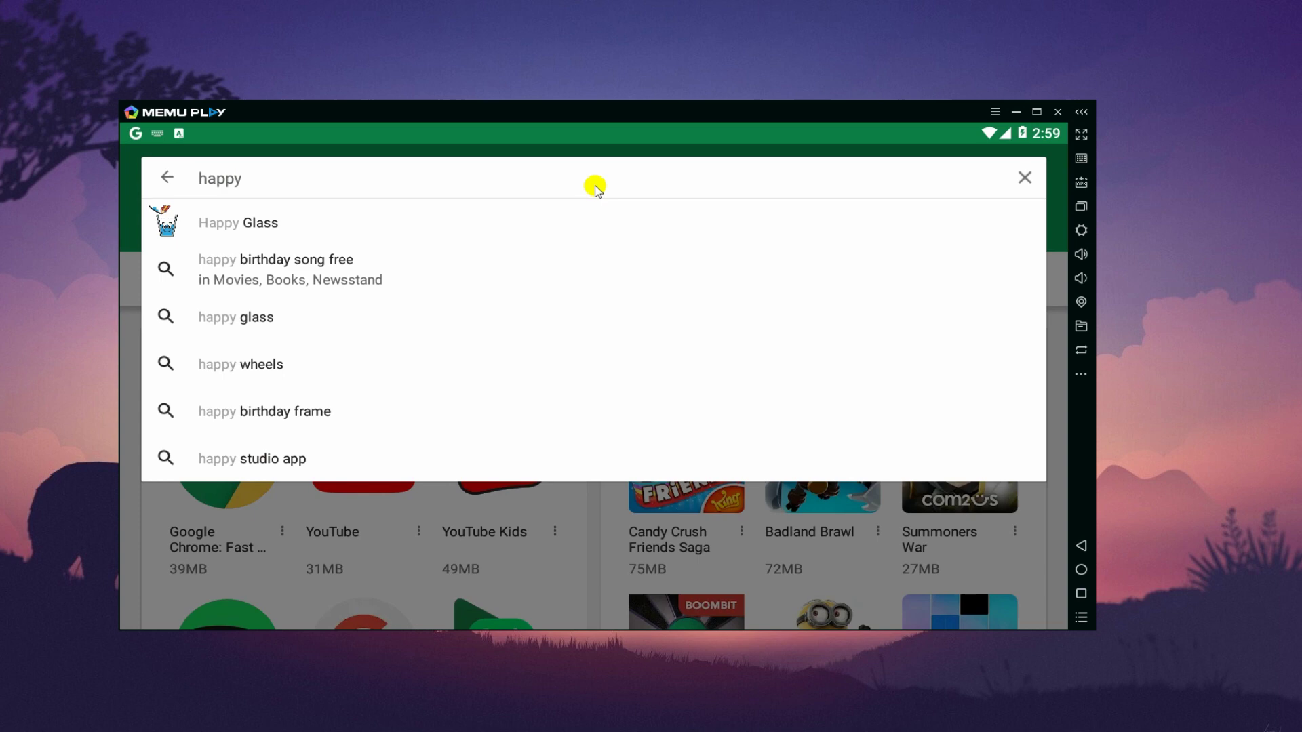
text( glass)
key(Return)
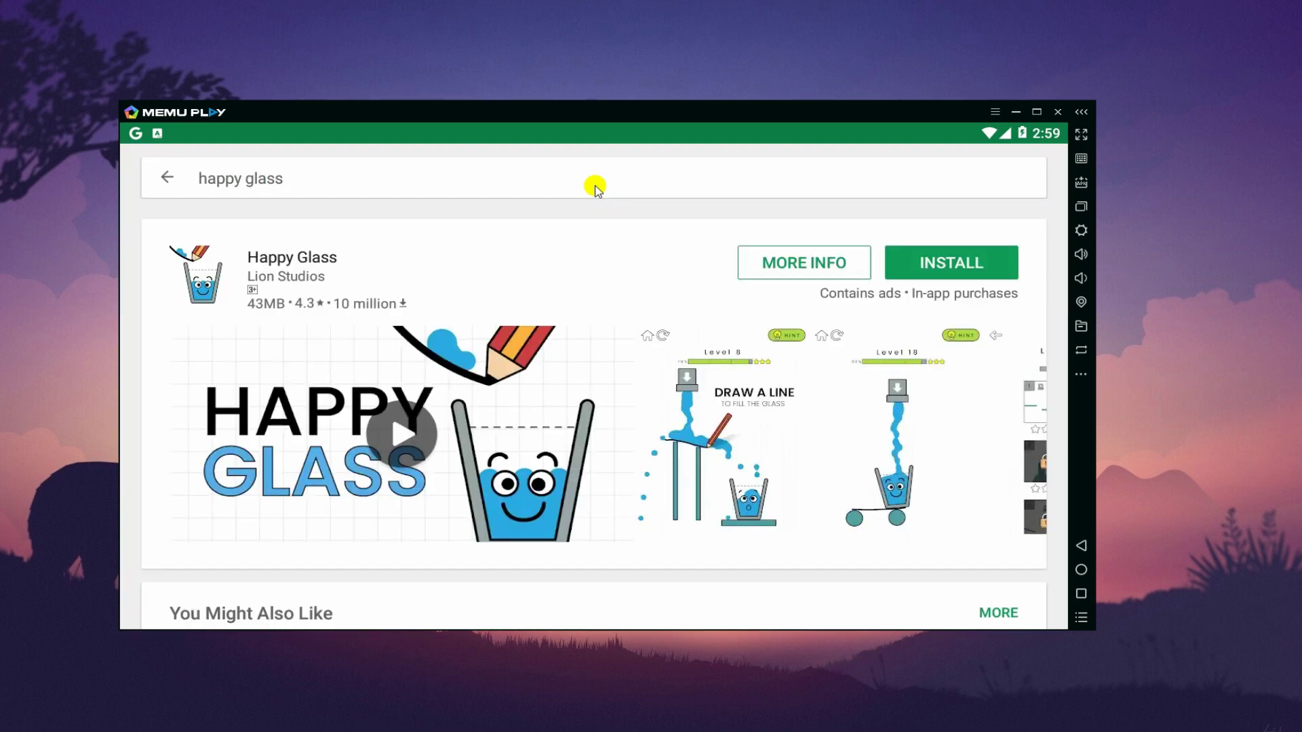
Install Happy Glass, accept its permissions, and open its installing notification.
click(961, 265)
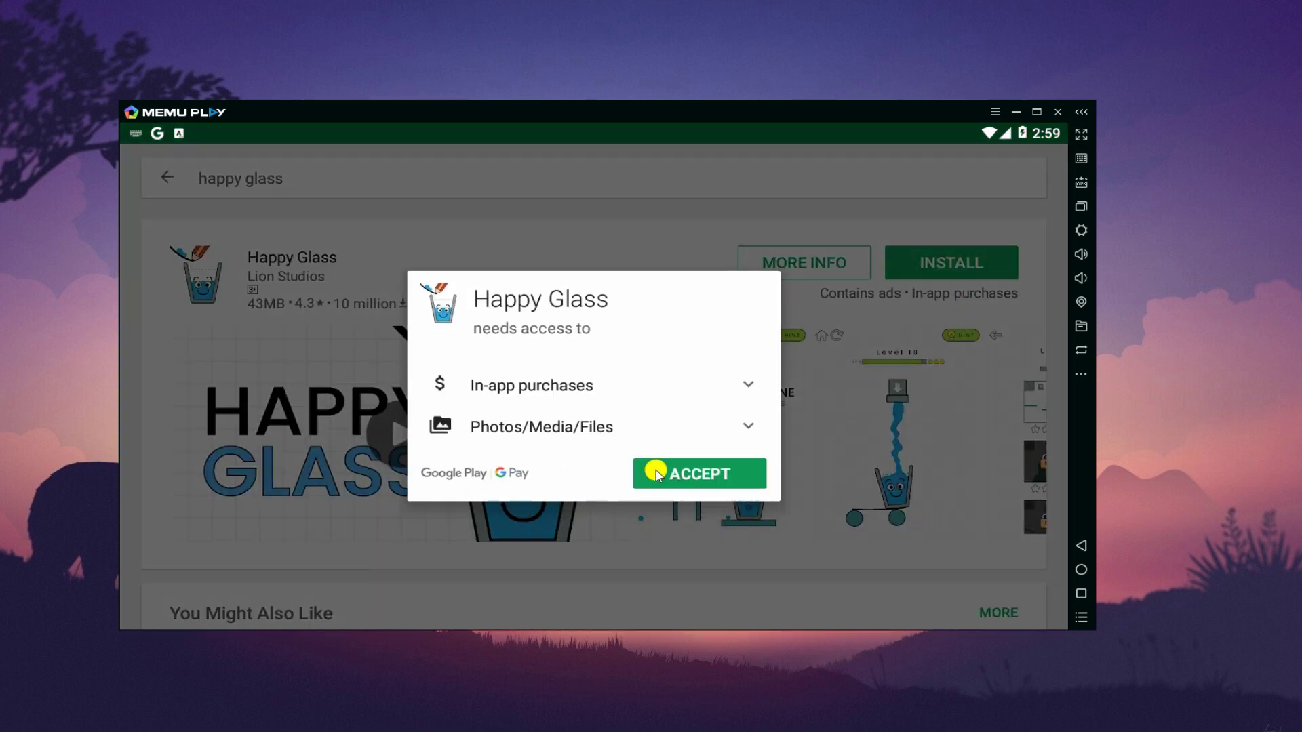
click(654, 470)
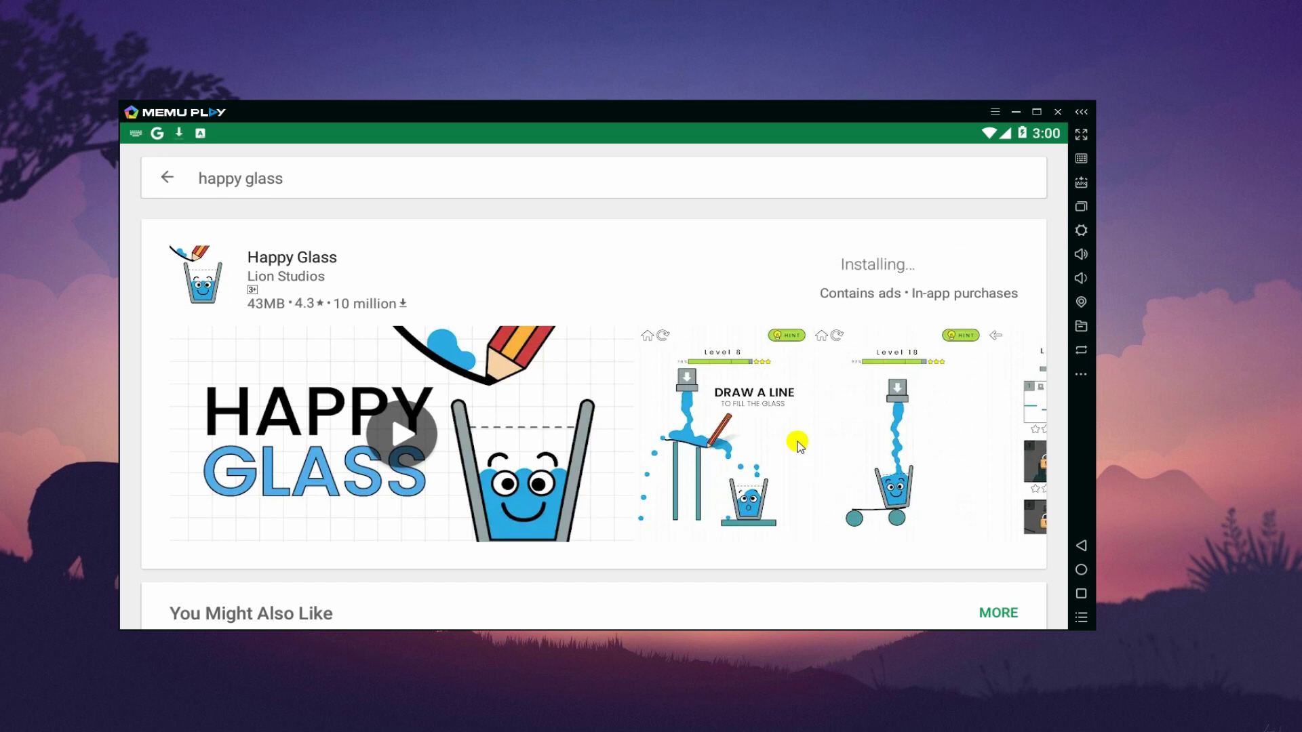
drag(613, 129, 619, 343)
click(627, 332)
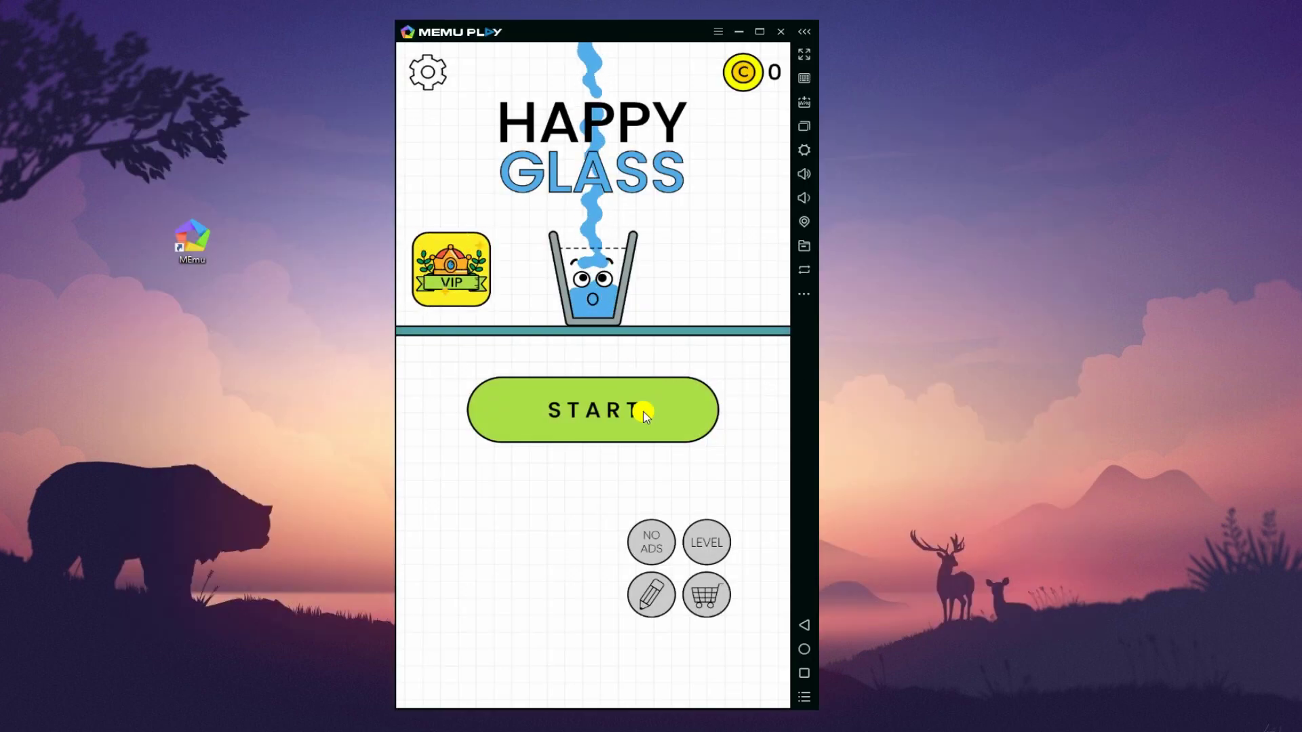
Clear Level 1 by drawing a line between the ledges, then spin the free prize wheel.
click(644, 415)
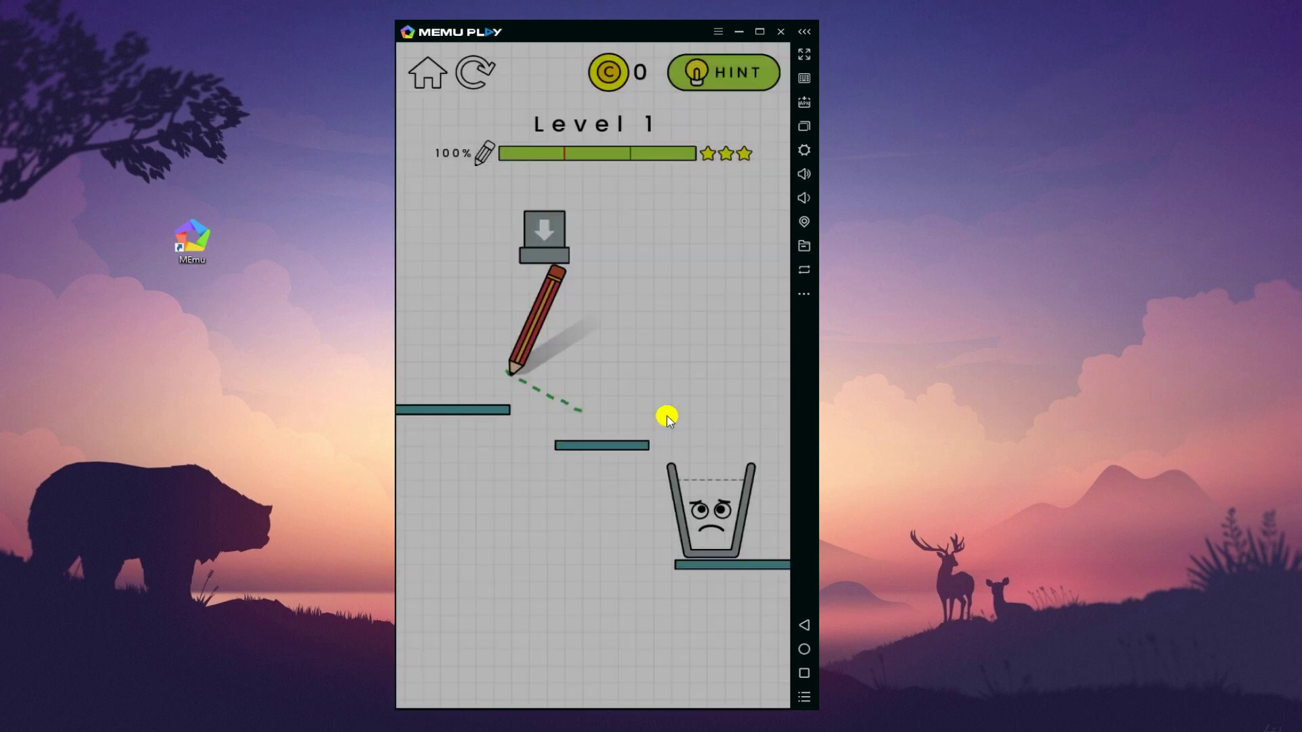
drag(506, 399, 601, 436)
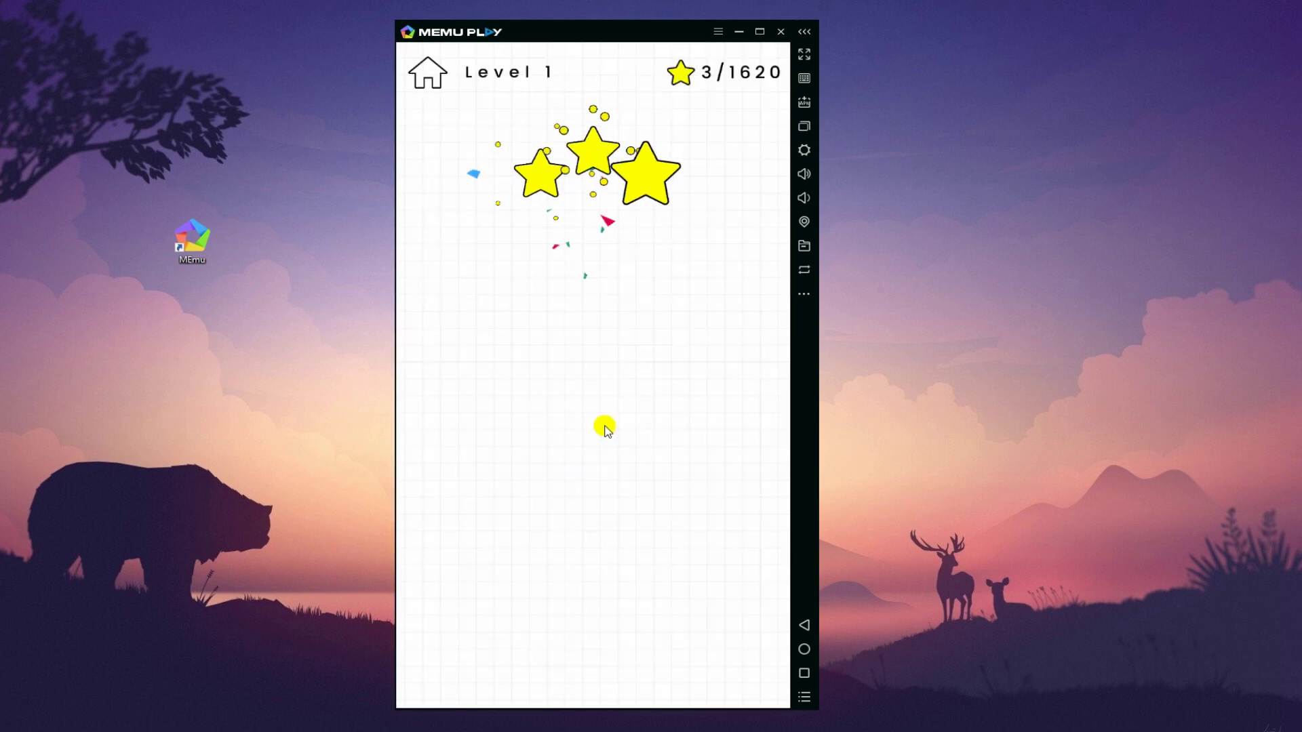
click(608, 426)
click(627, 540)
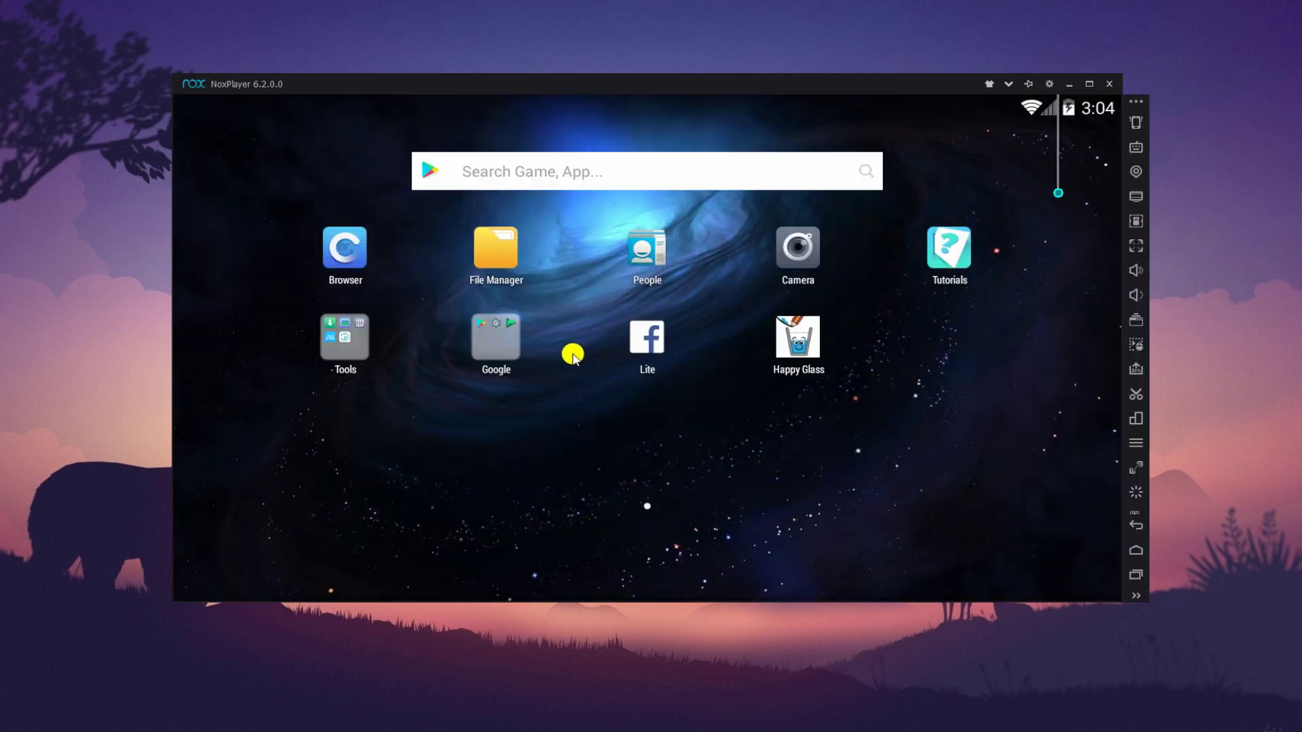
Open Google Play from the Google folder, search 'happy glass', and open the game.
click(496, 337)
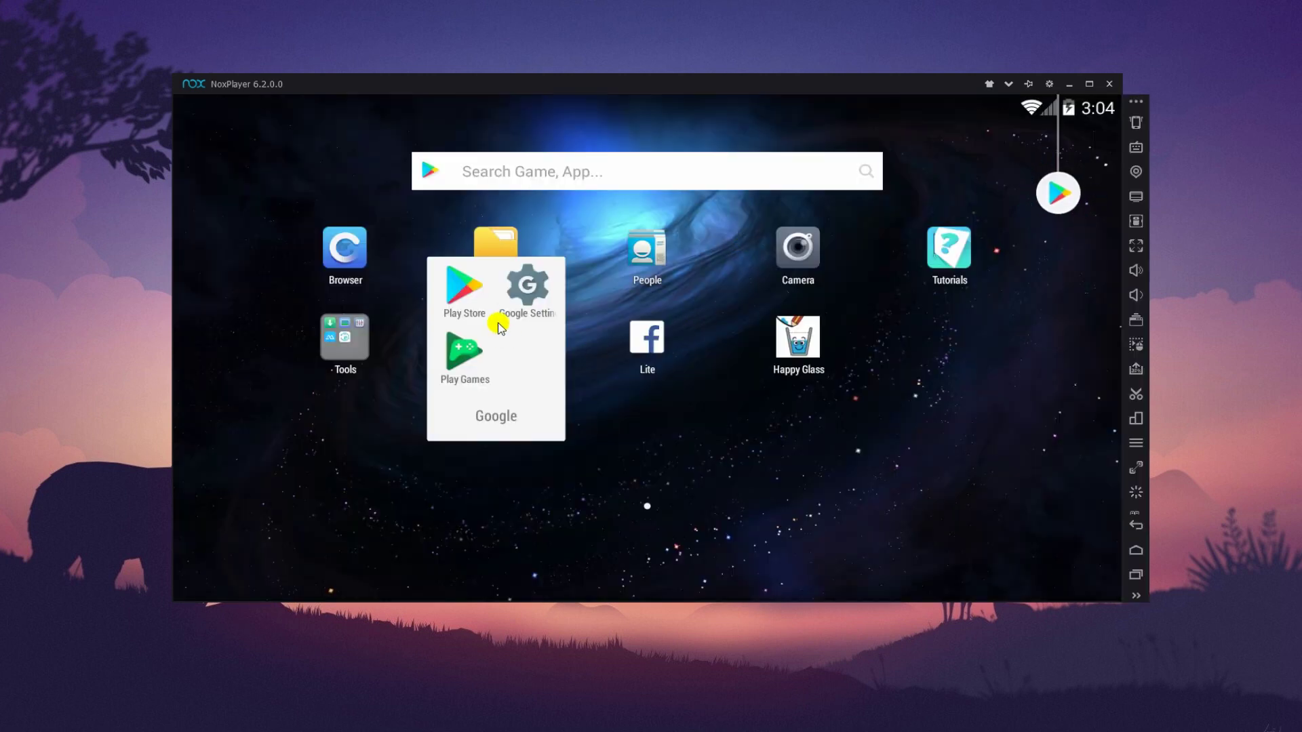
click(456, 284)
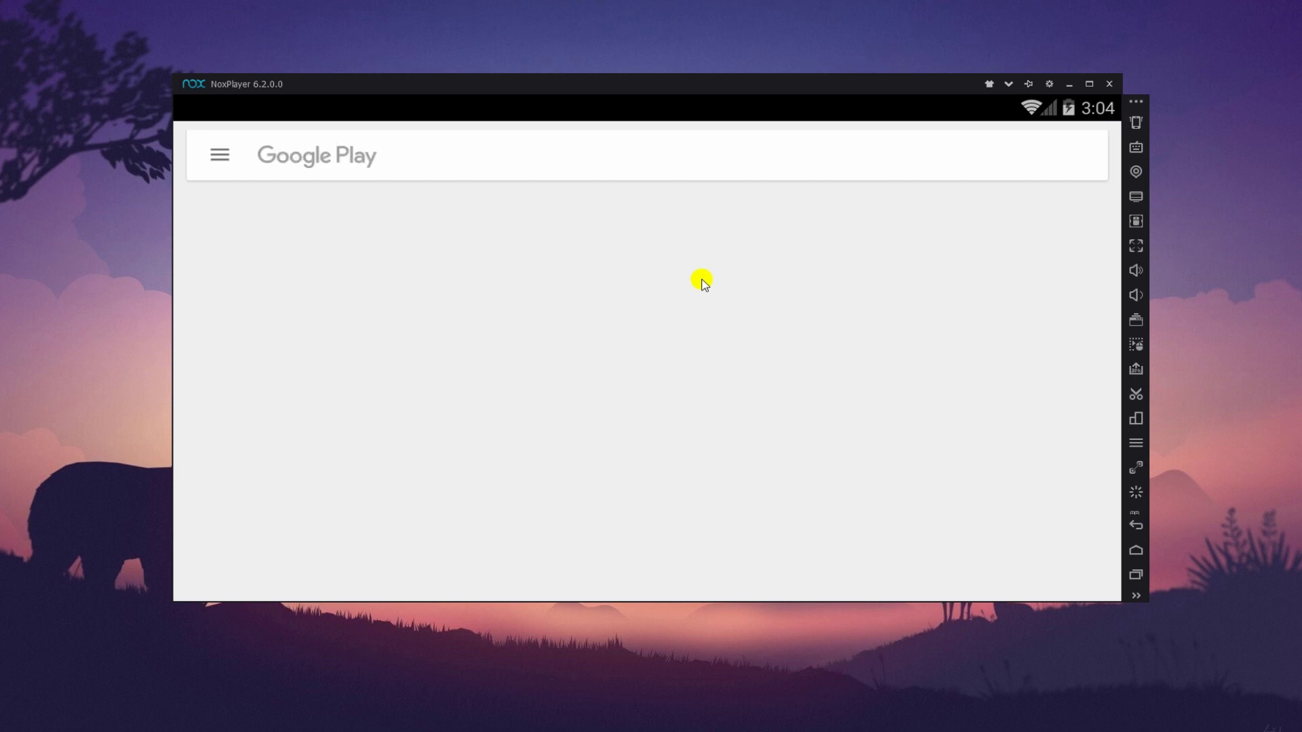
click(645, 161)
text(happy glass)
key(Return)
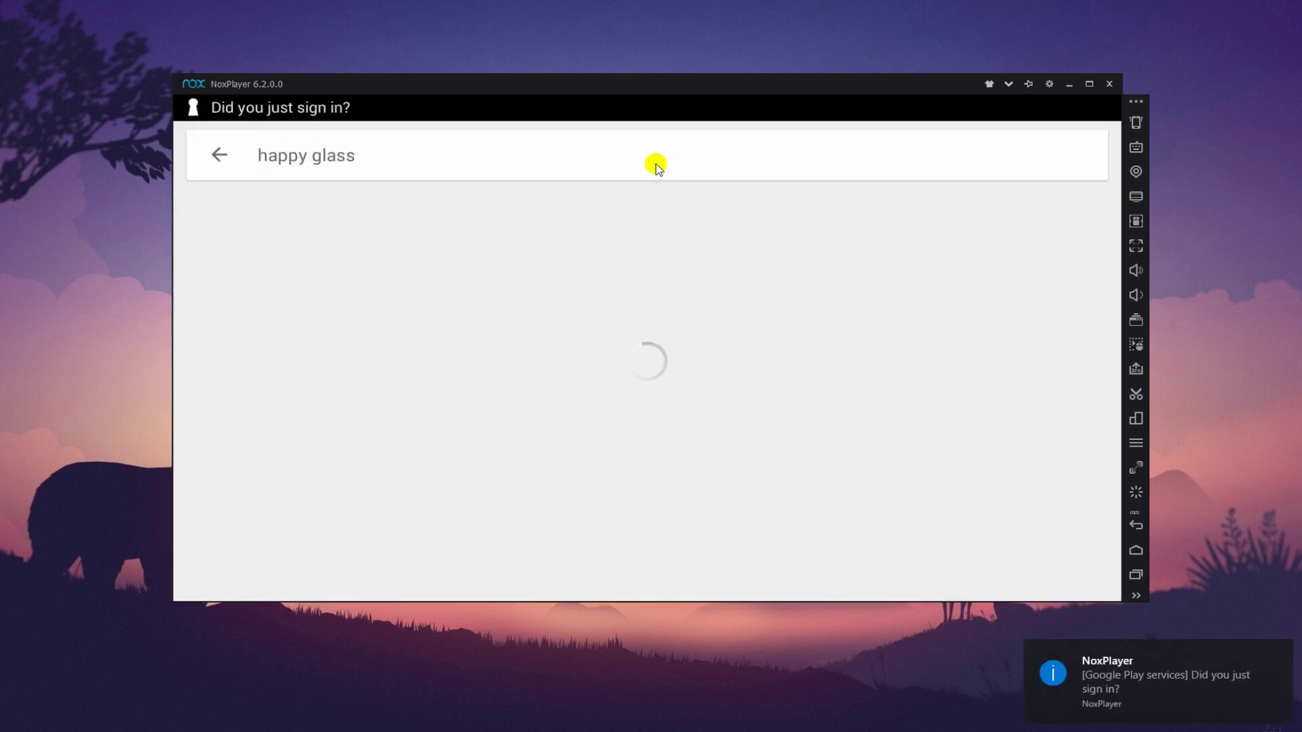
click(880, 424)
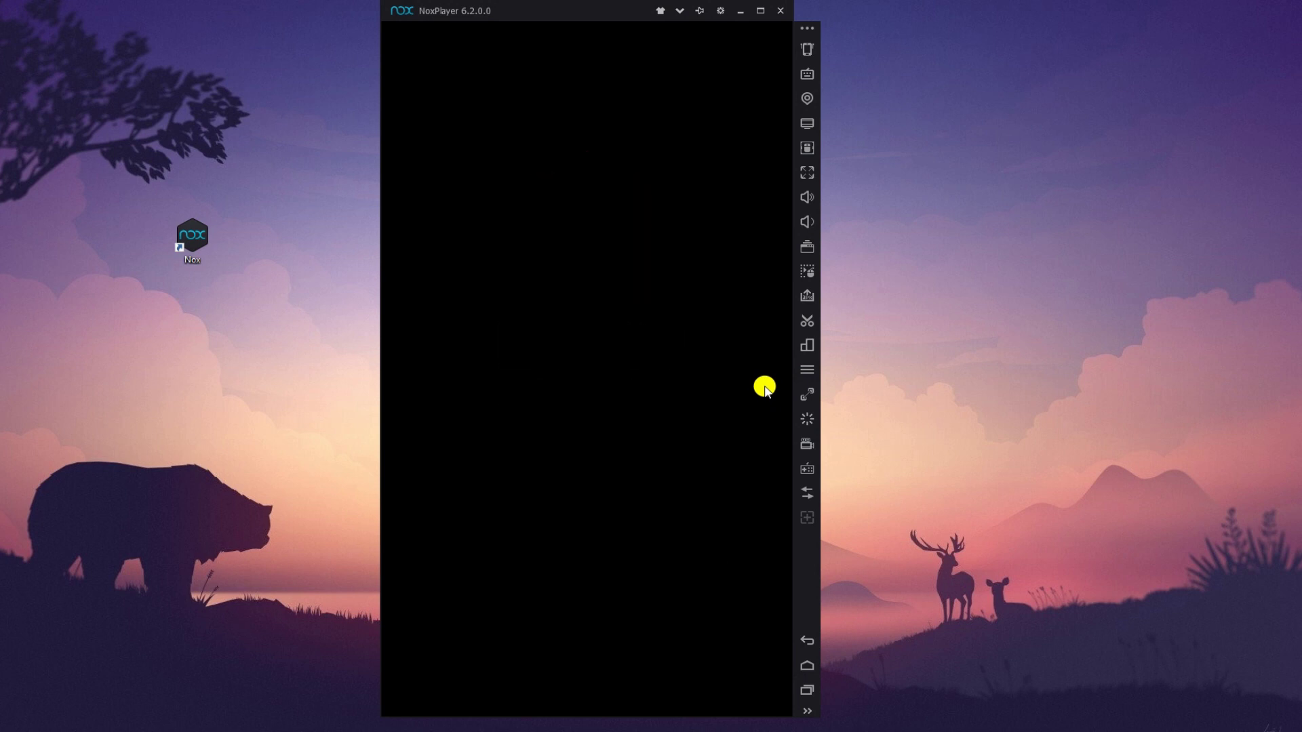
Press START on the Happy Glass title screen in NoxPlayer.
click(604, 407)
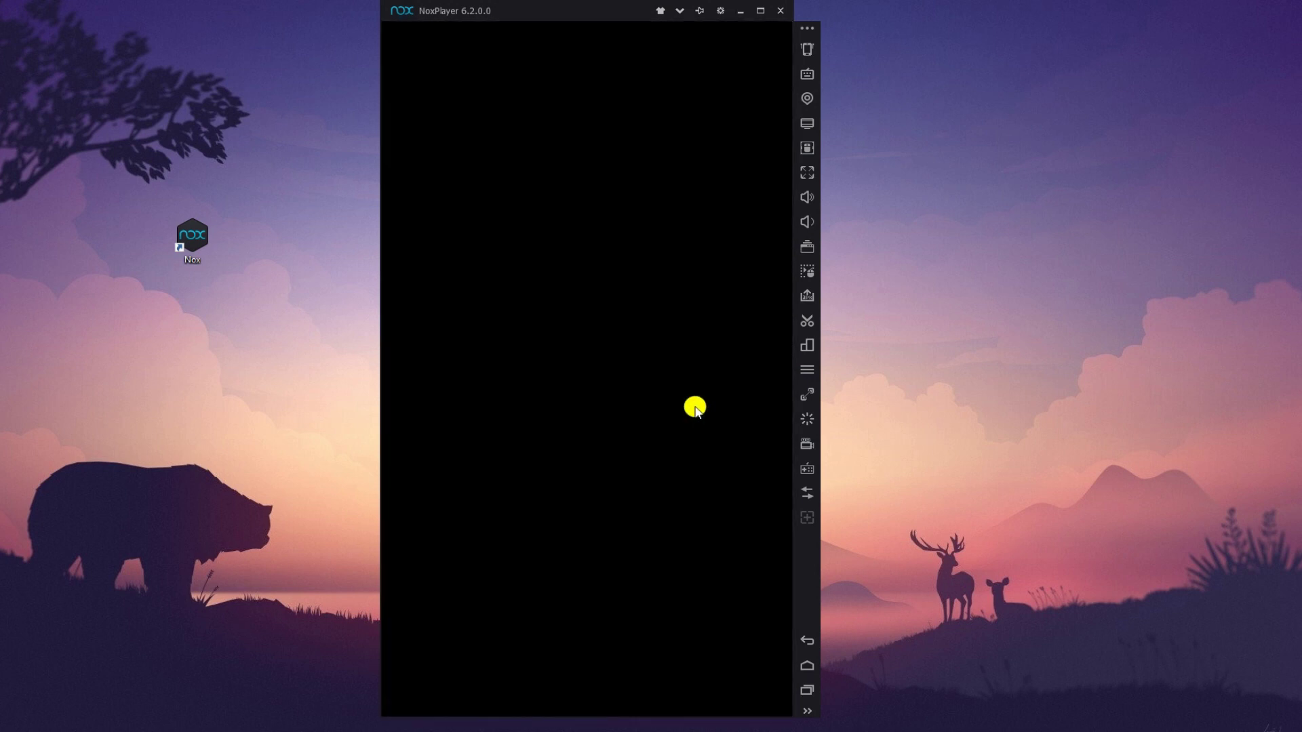